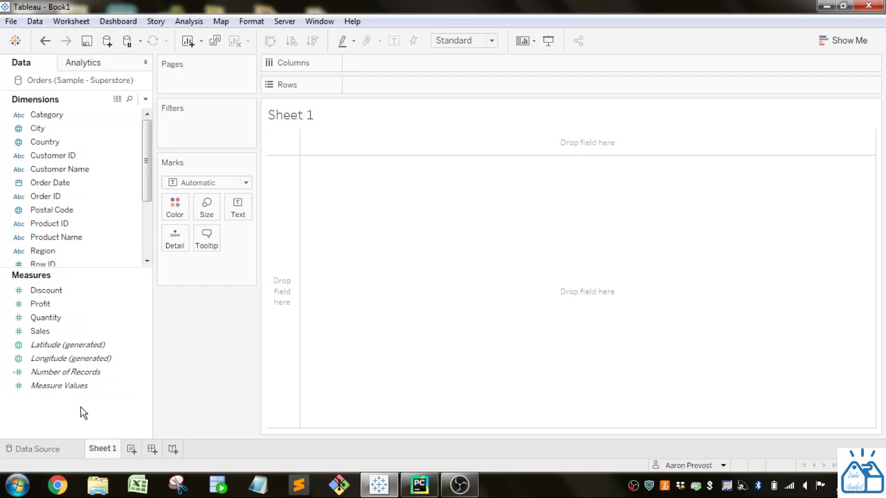
Create a calculated field based on the Quantity measure and name it Unit Price.
right_click(44, 421)
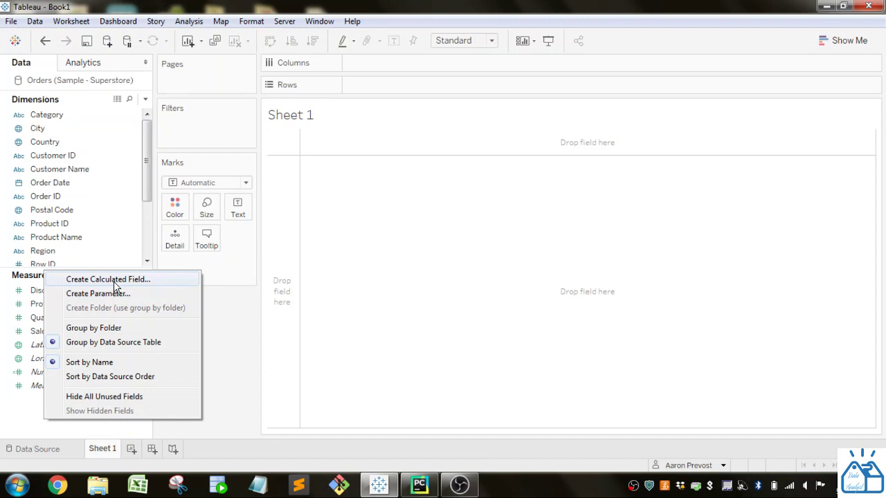
click(31, 415)
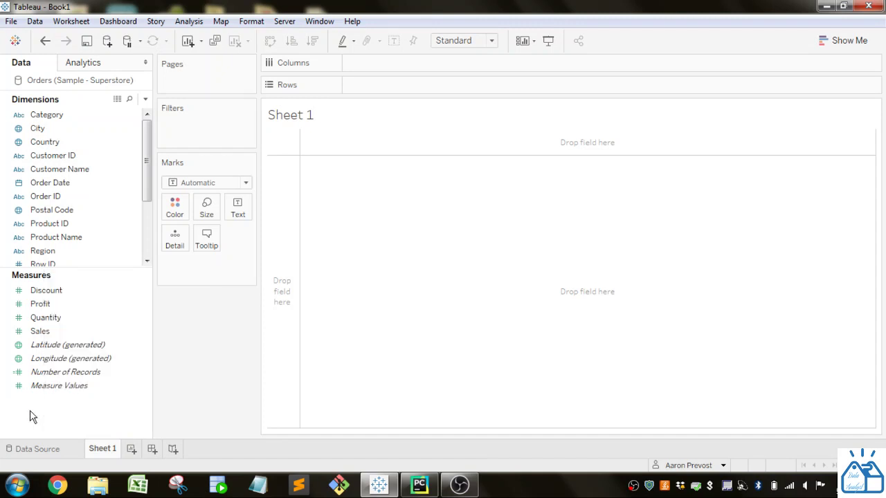
right_click(62, 320)
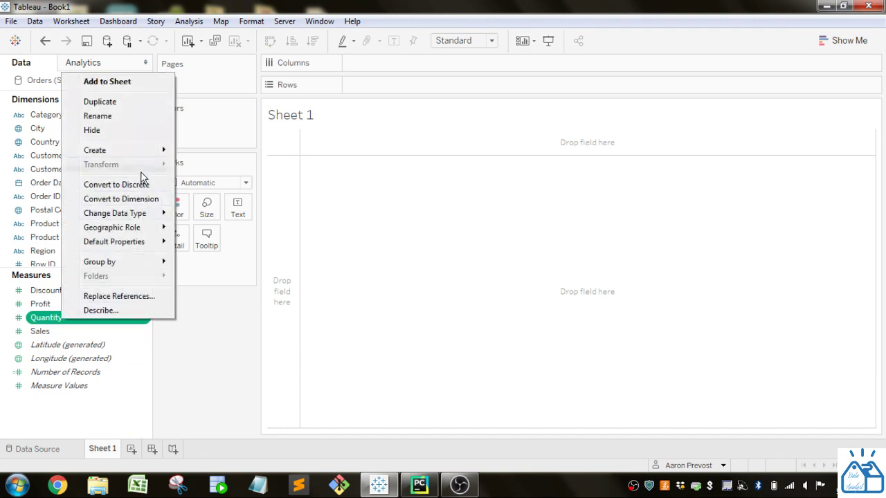
mouse_move(138, 154)
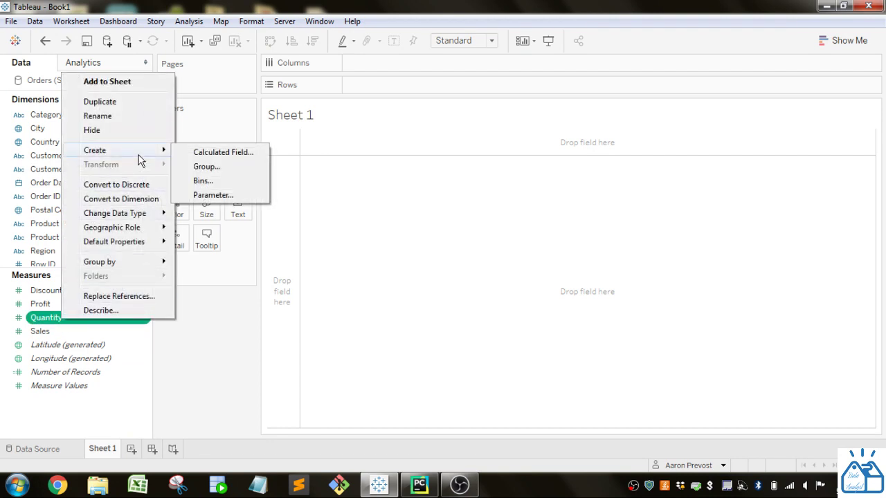
click(207, 153)
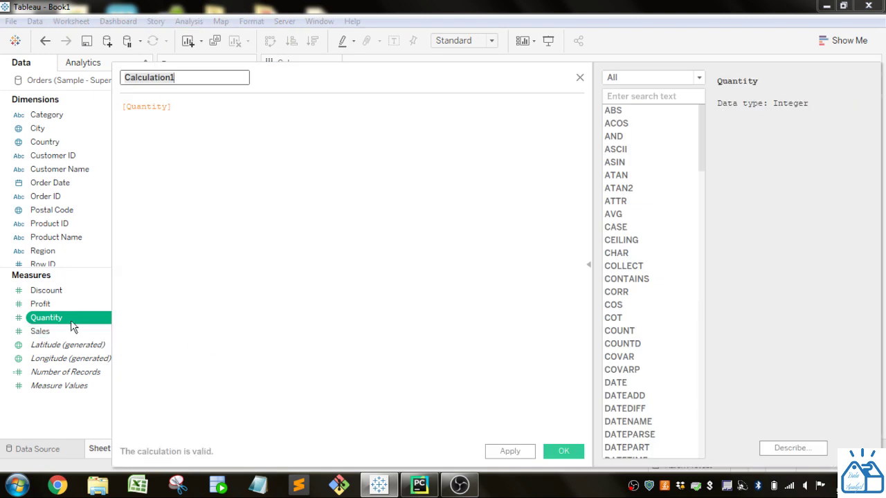
drag(187, 108, 110, 105)
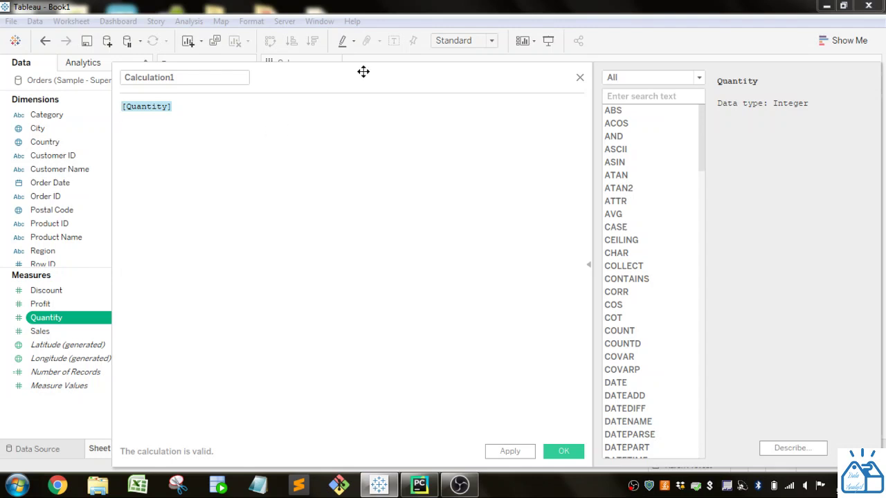
click(226, 78)
double_click(179, 78)
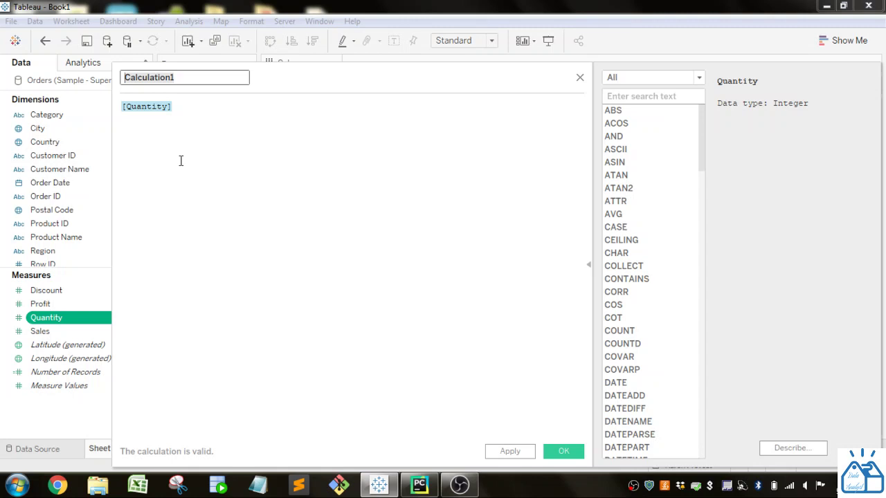
text(N)
key(BackSpace)
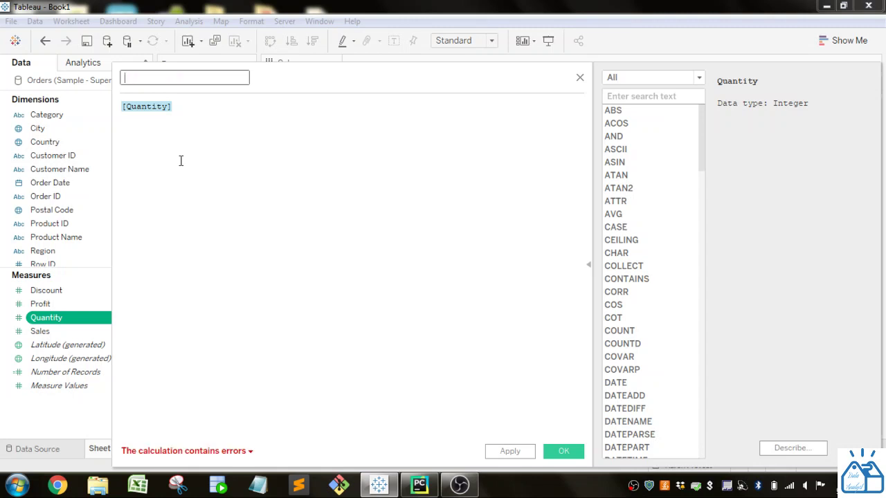
text(Unit Price)
Examine the function reference's Number and Aggregate categories and view the description of COUNTD.
click(590, 266)
drag(471, 85, 443, 104)
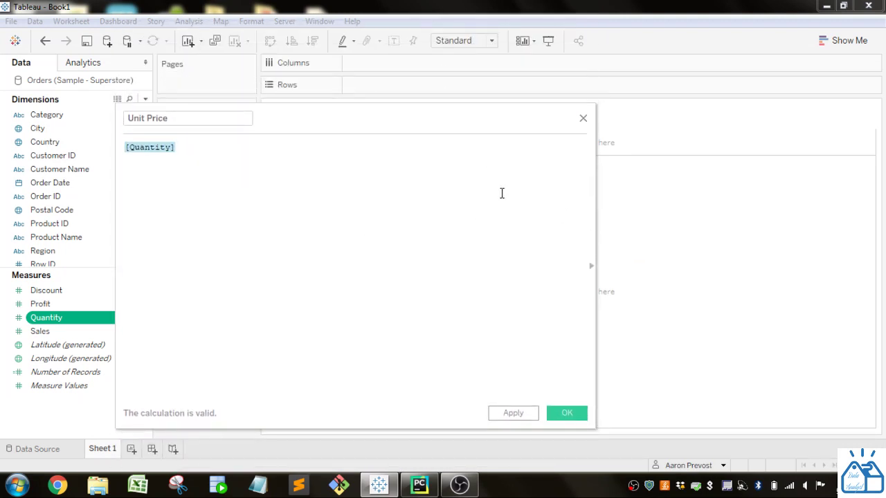
click(592, 268)
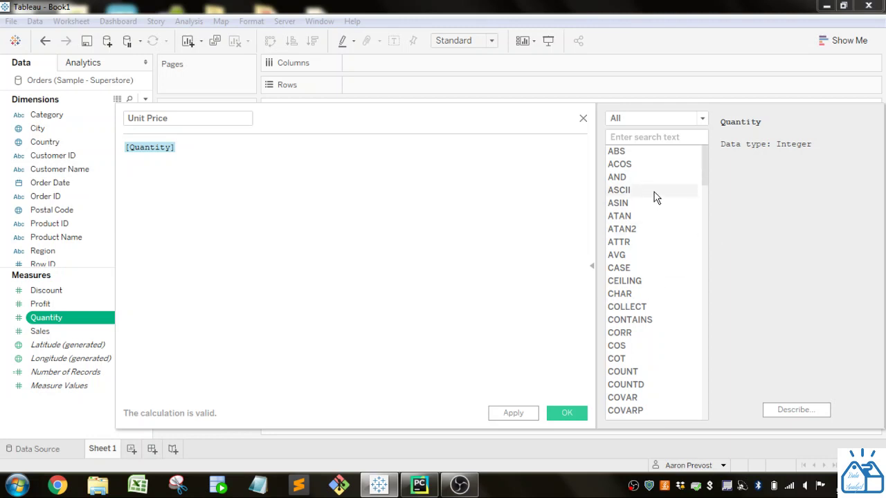
click(702, 118)
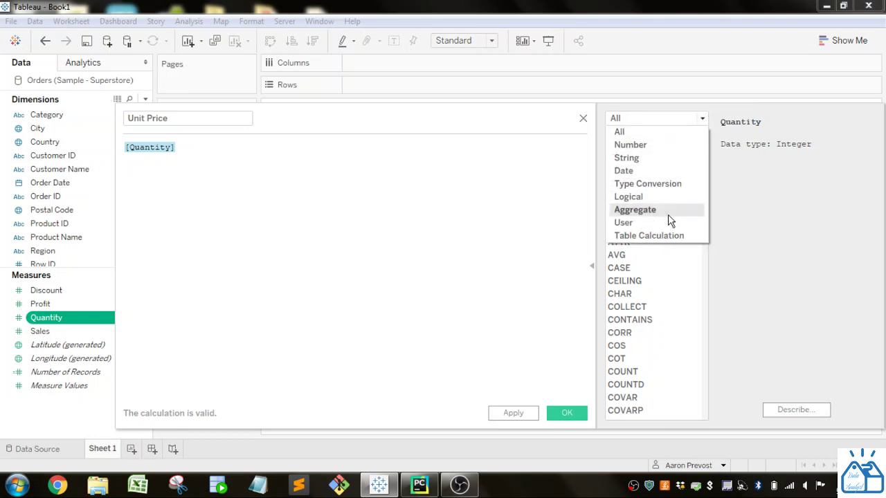
click(661, 146)
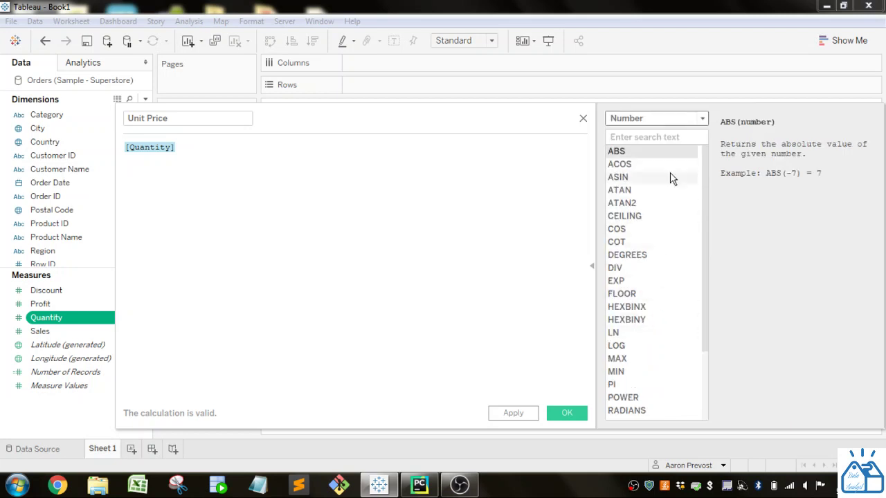
click(704, 119)
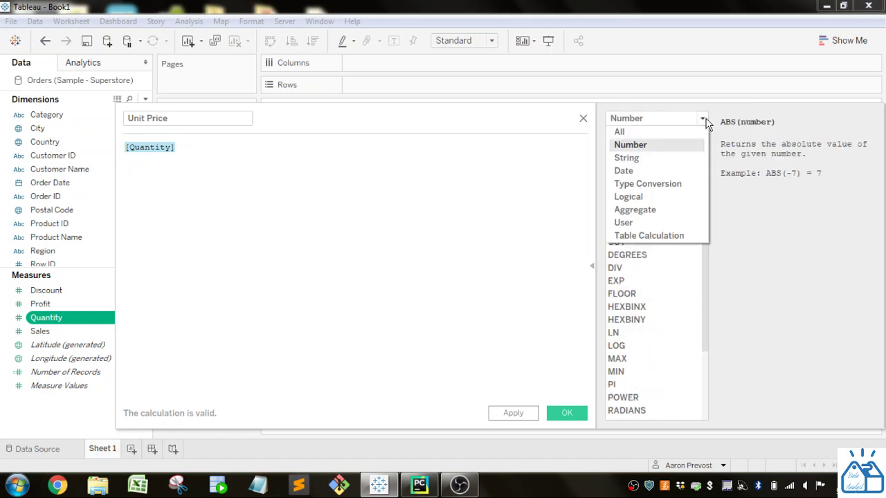
click(678, 209)
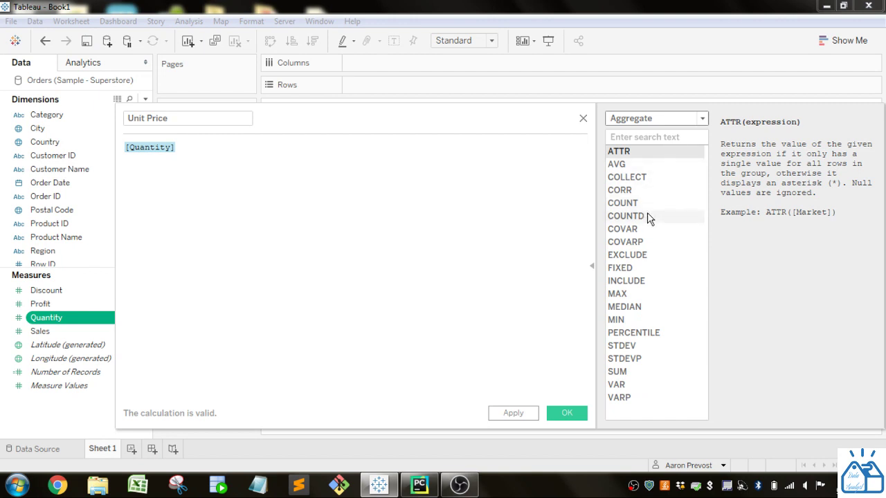
click(626, 215)
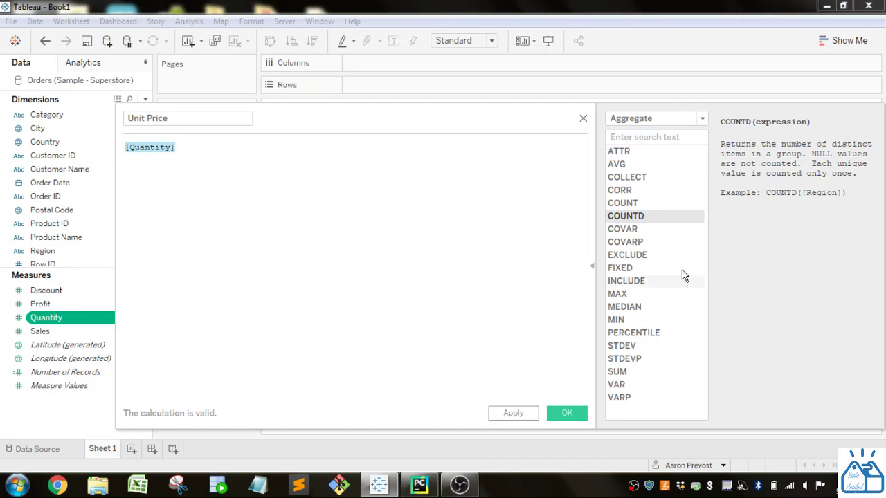
Replace the [Quantity] formula with an opening mid( call to view the function's arguments, and clear the formula.
click(182, 148)
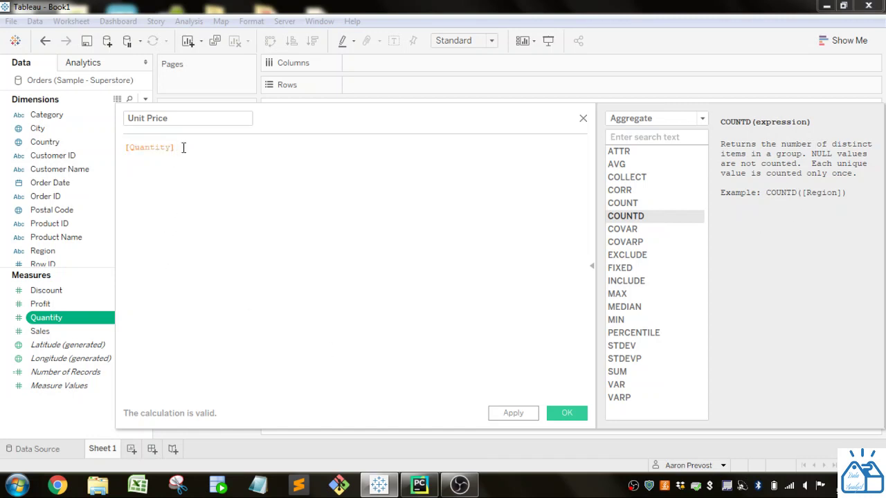
drag(184, 147, 108, 153)
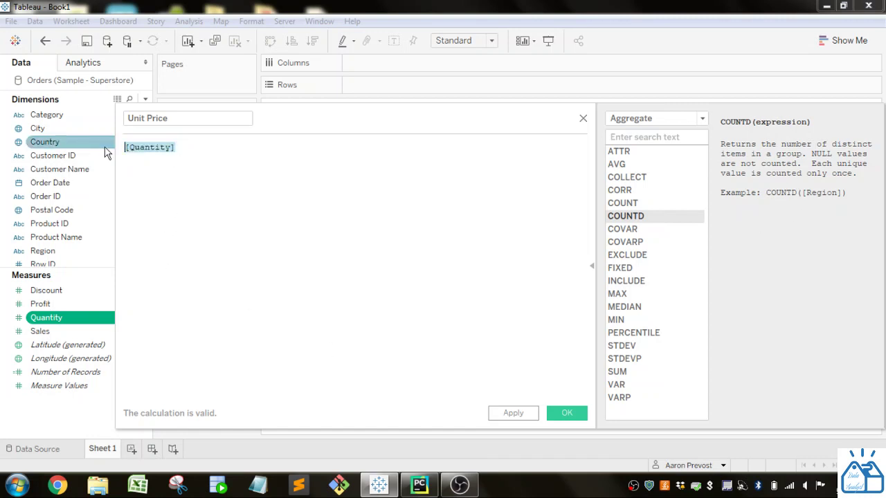
text(mid)
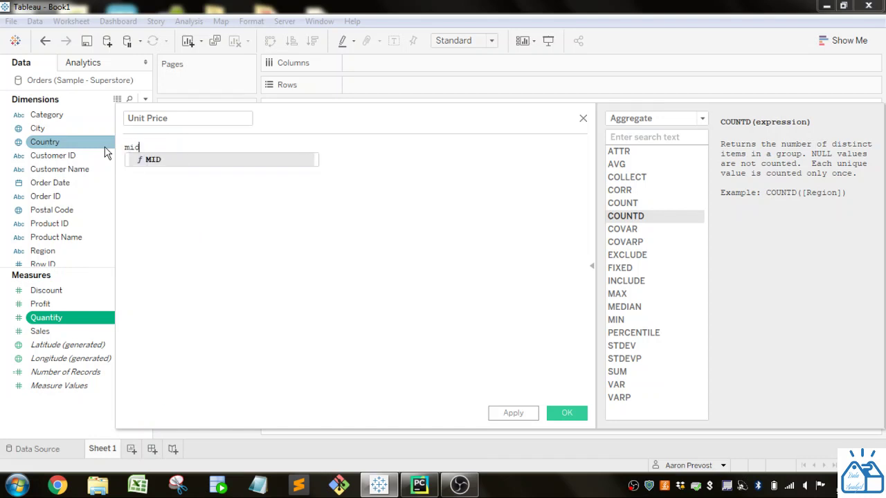
text(()
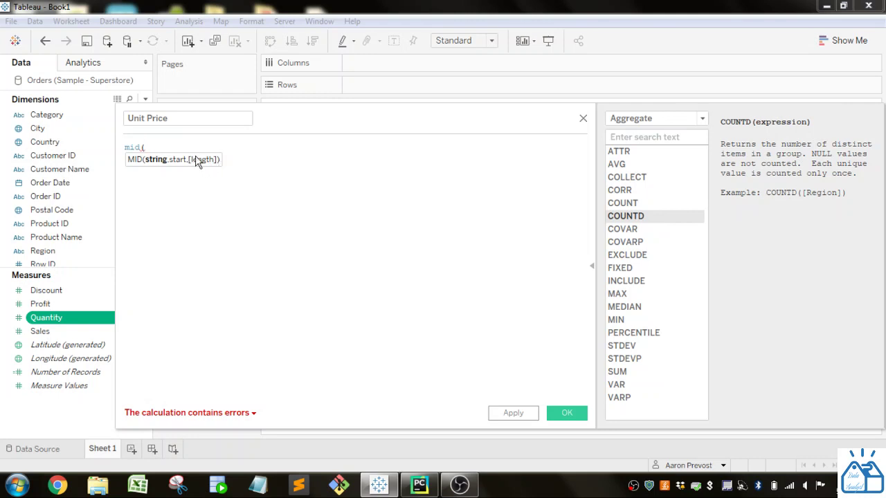
key(BackSpace)
key(BackSpace)
key(BackSpace)
key(BackSpace)
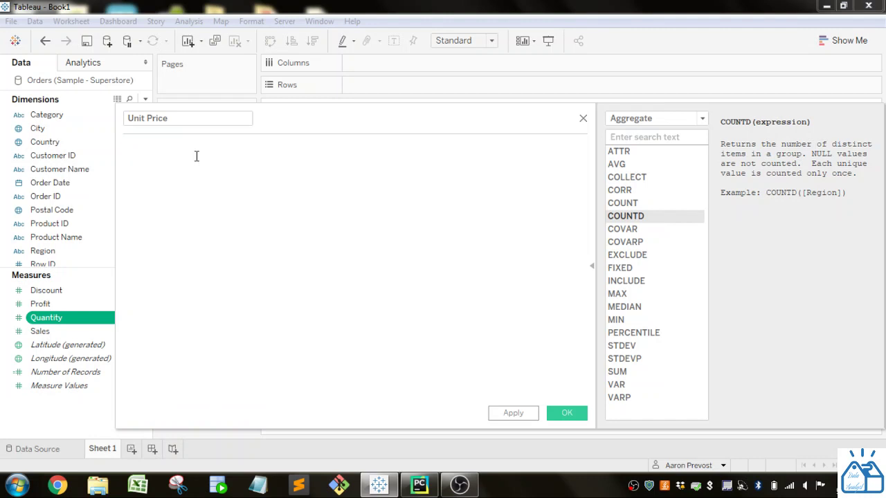
Enter [Sales]/[Quantity] as the Unit Price formula and save the calculated field.
drag(310, 125, 439, 115)
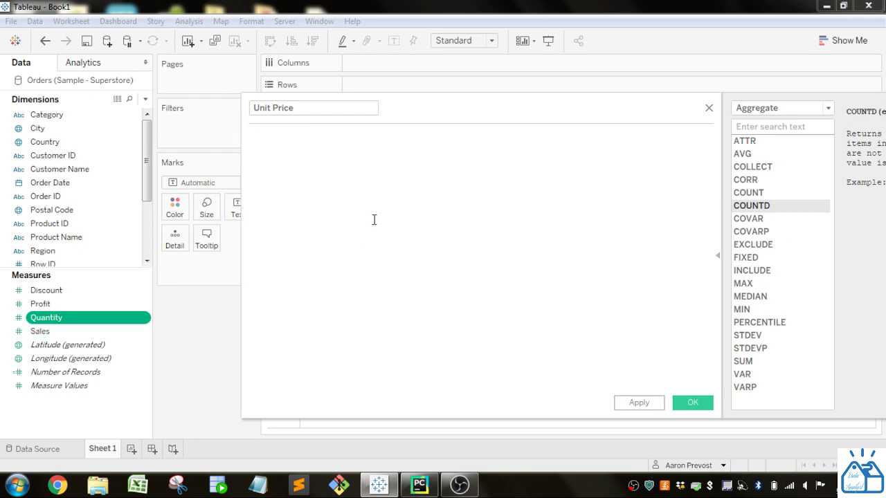
text(sal)
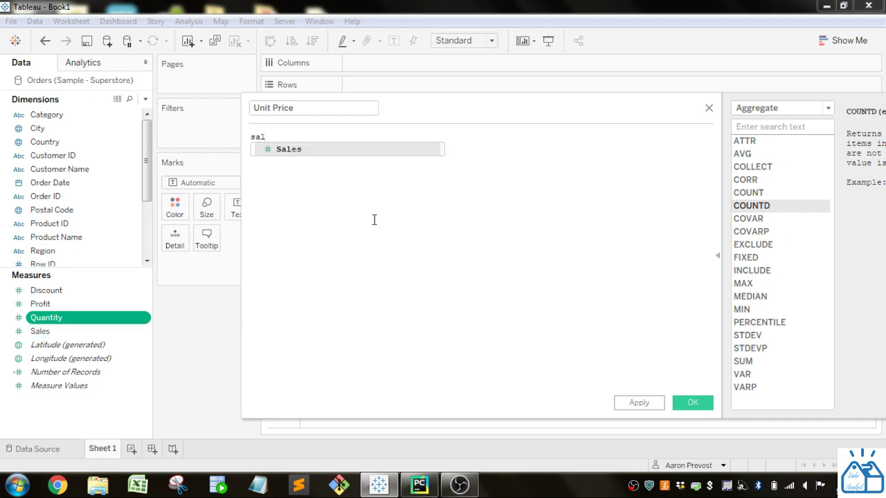
key(Return)
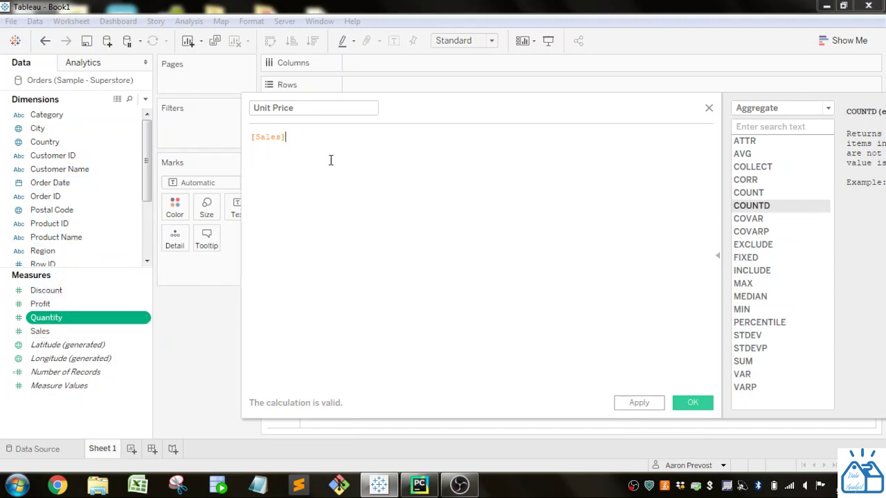
text(/)
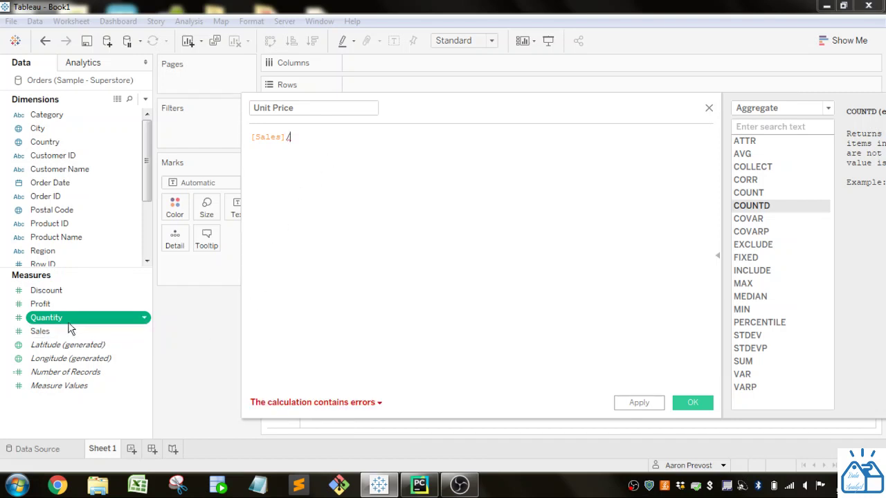
drag(59, 323, 348, 157)
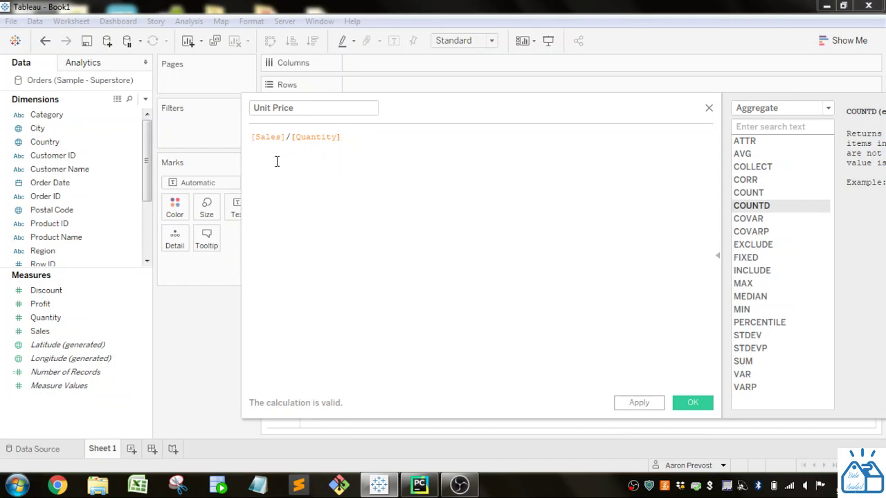
click(706, 407)
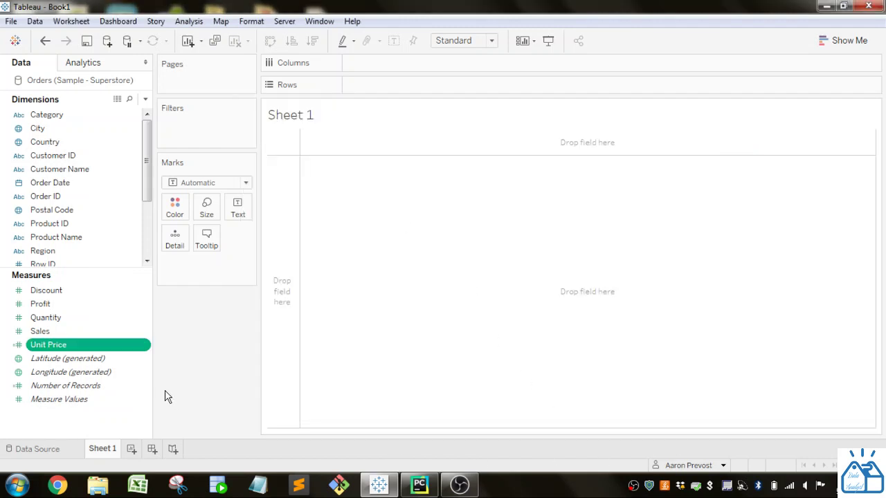
Edit the Unit Price formula to avg([Sales]/[Quantity]) and filter the function reference to Aggregate.
right_click(75, 353)
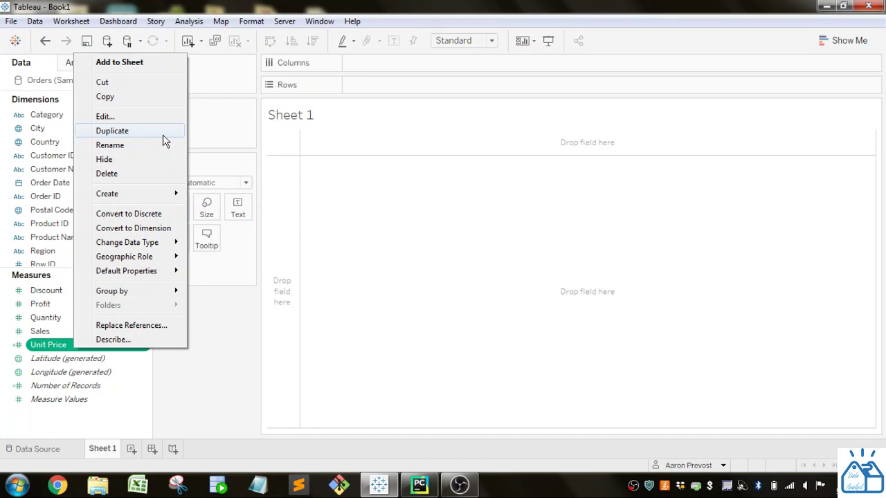
click(61, 354)
right_click(61, 353)
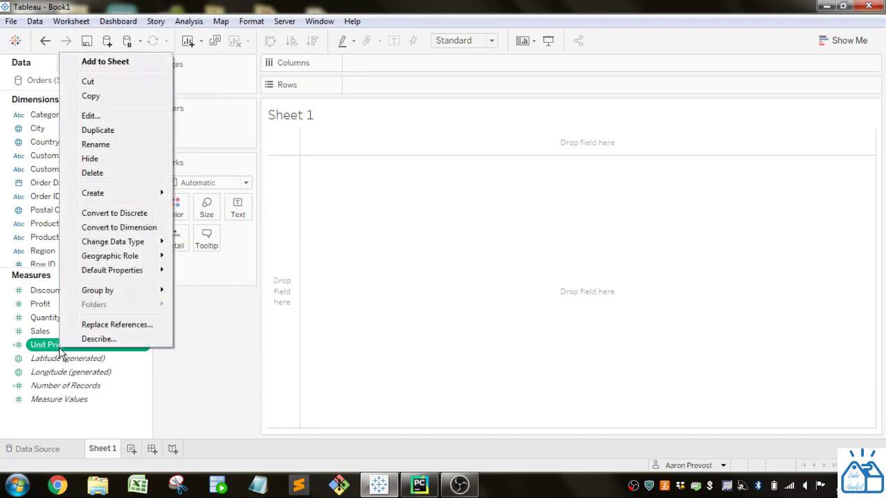
click(99, 116)
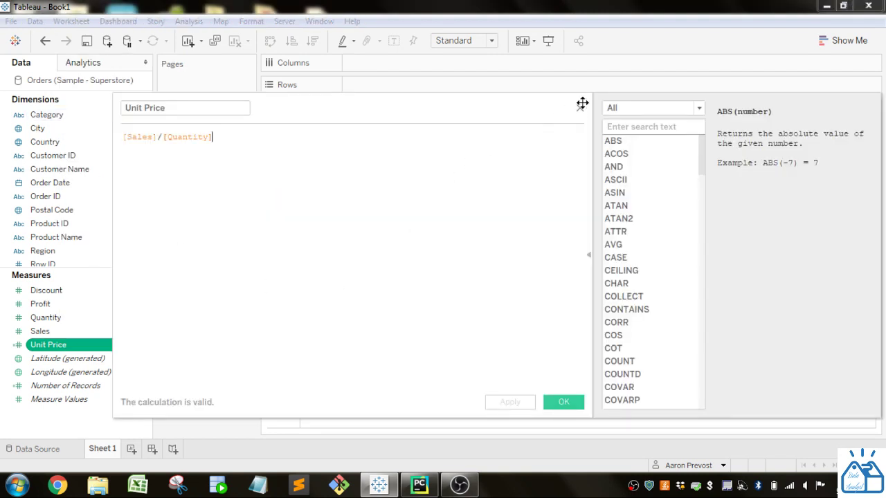
click(127, 148)
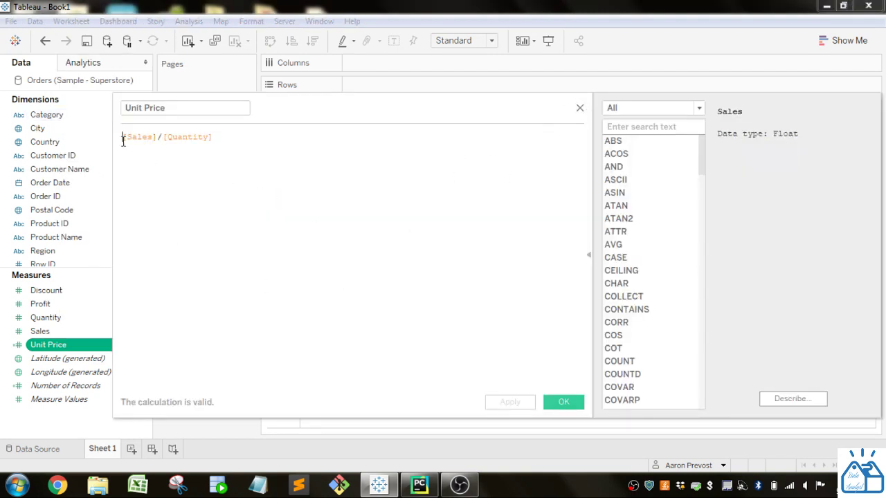
text(avg)
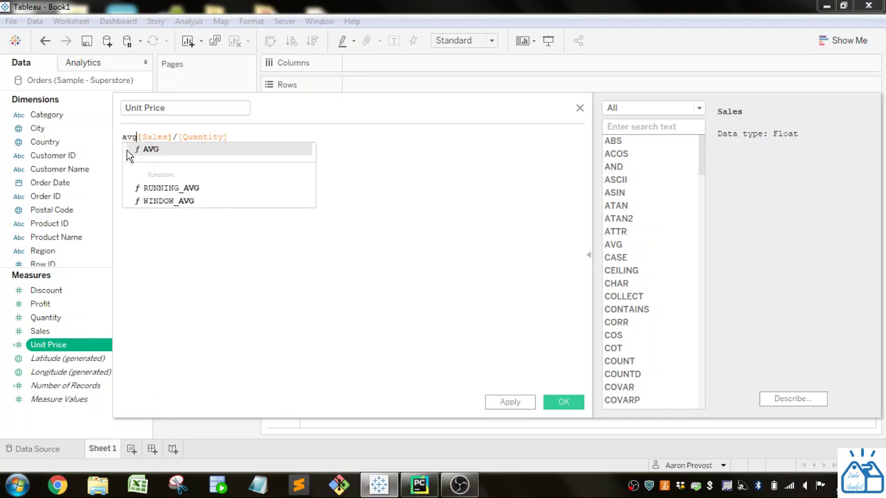
text(()
click(268, 156)
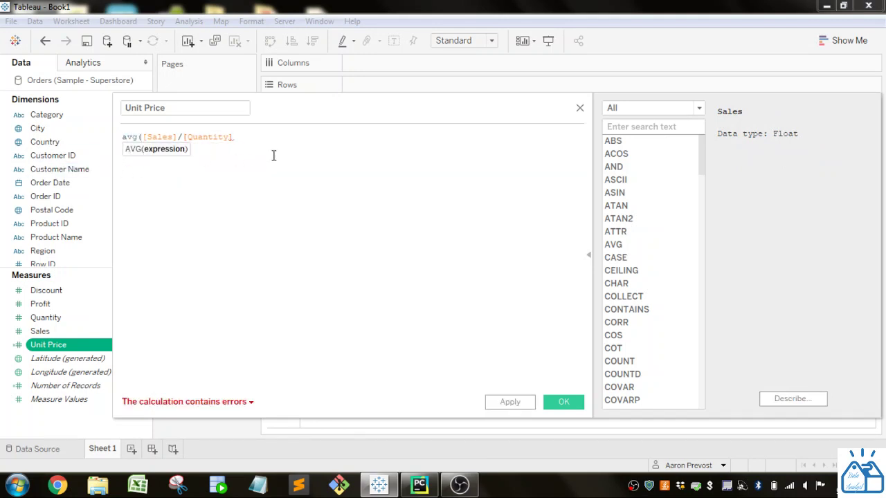
text())
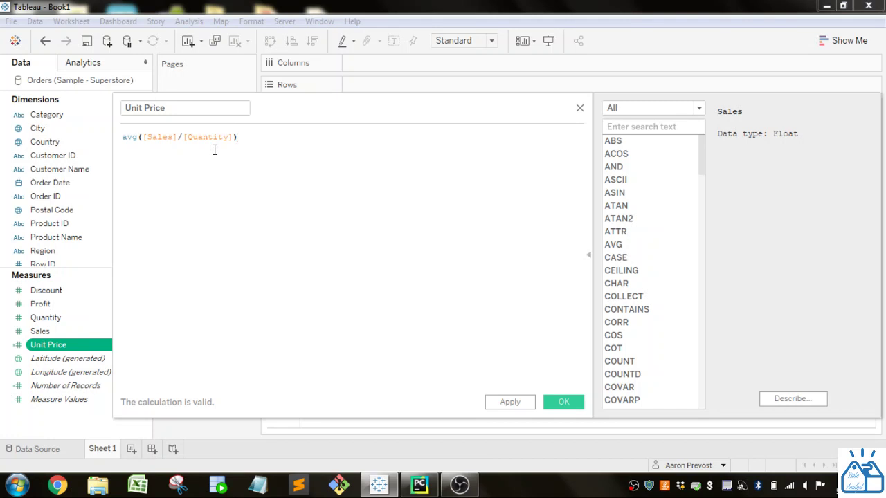
click(699, 108)
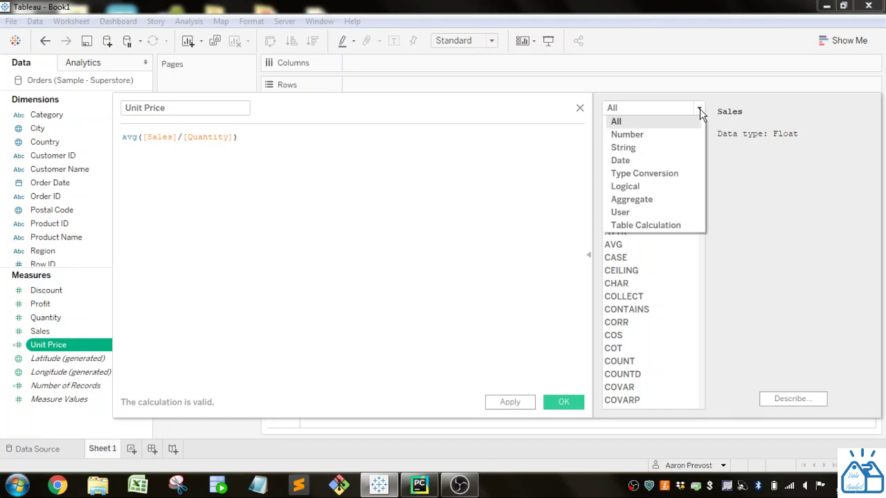
click(667, 200)
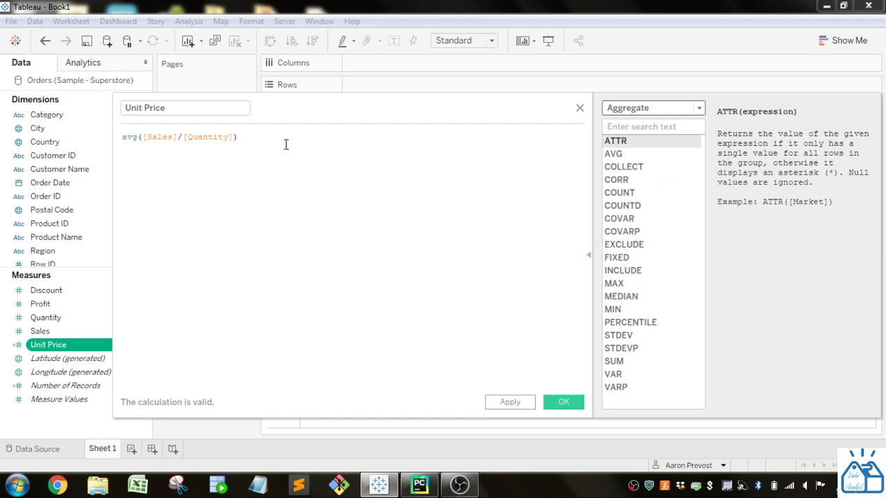
Replace the averaged Unit Price formula with the arithmetic operators + - * / and clear the formula.
drag(286, 143, 125, 142)
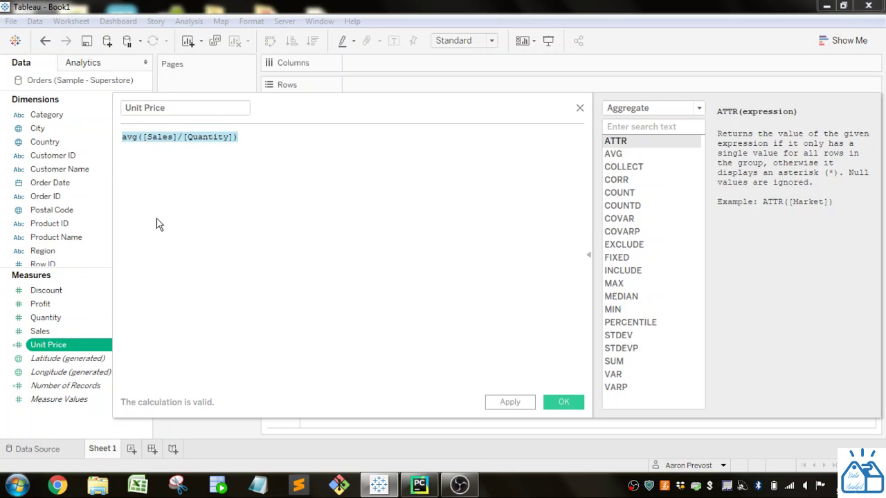
key(BackSpace)
text(+ - )
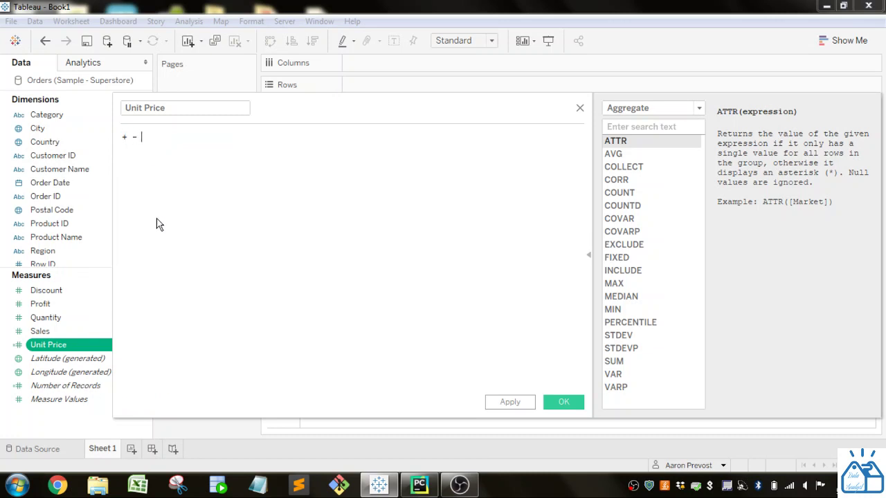
text(* /)
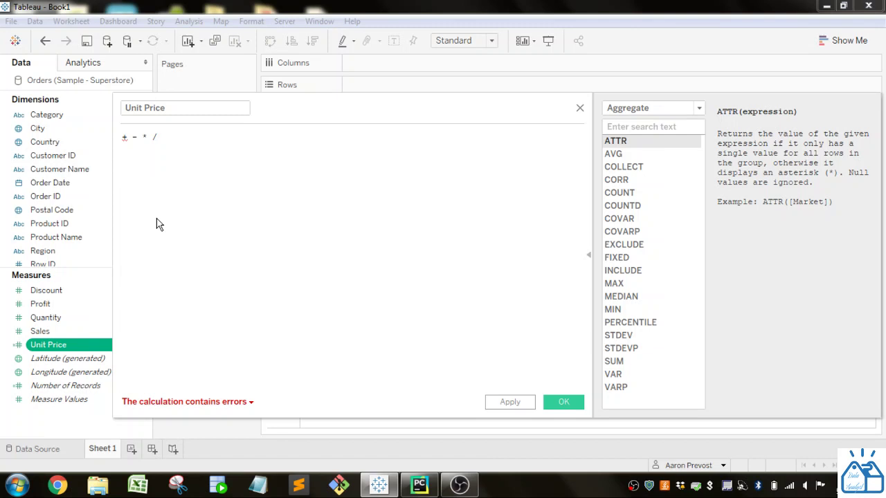
key(ctrl+a)
key(BackSpace)
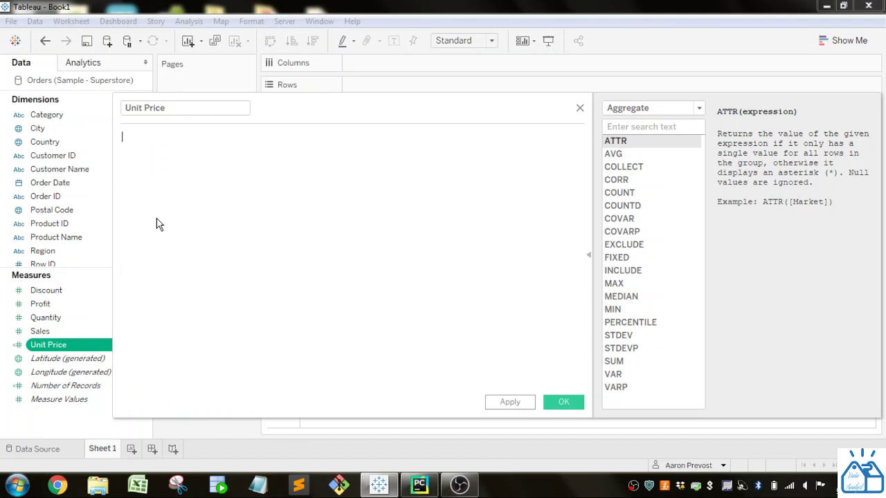